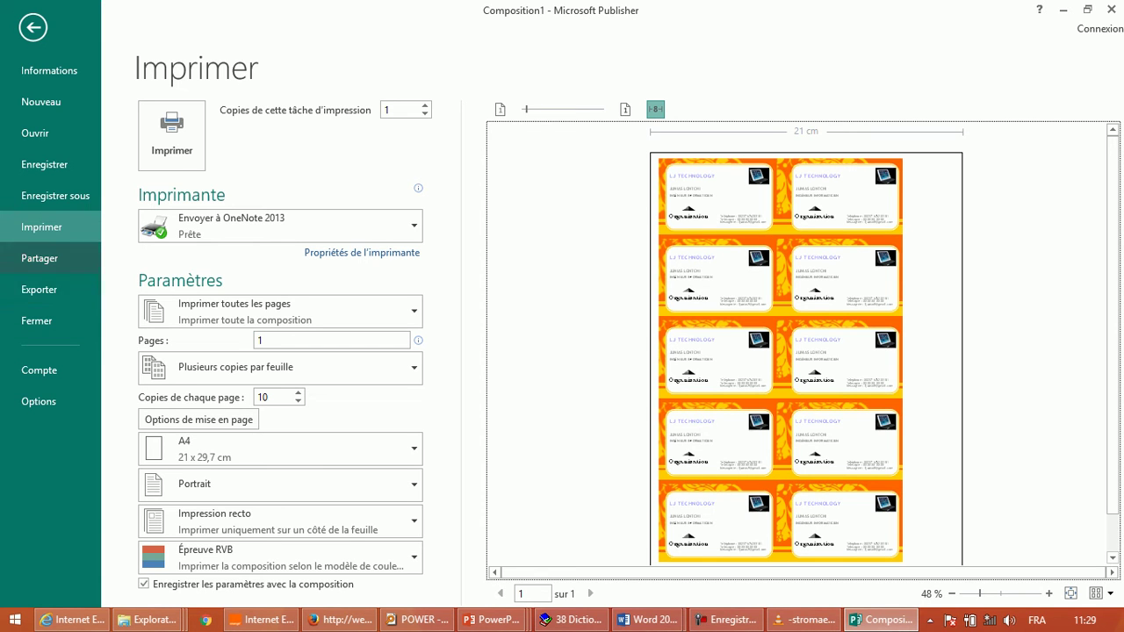
# - Export the business card sheet as a PDF file named tp
pyautogui.click(38, 289)
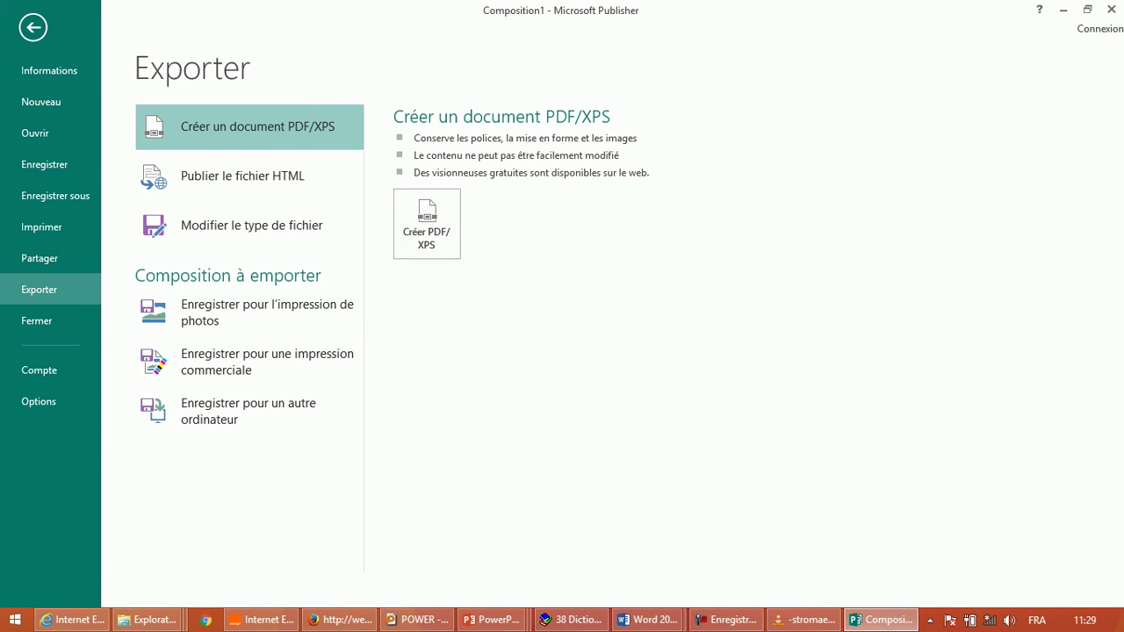
pyautogui.doubleClick(255, 131)
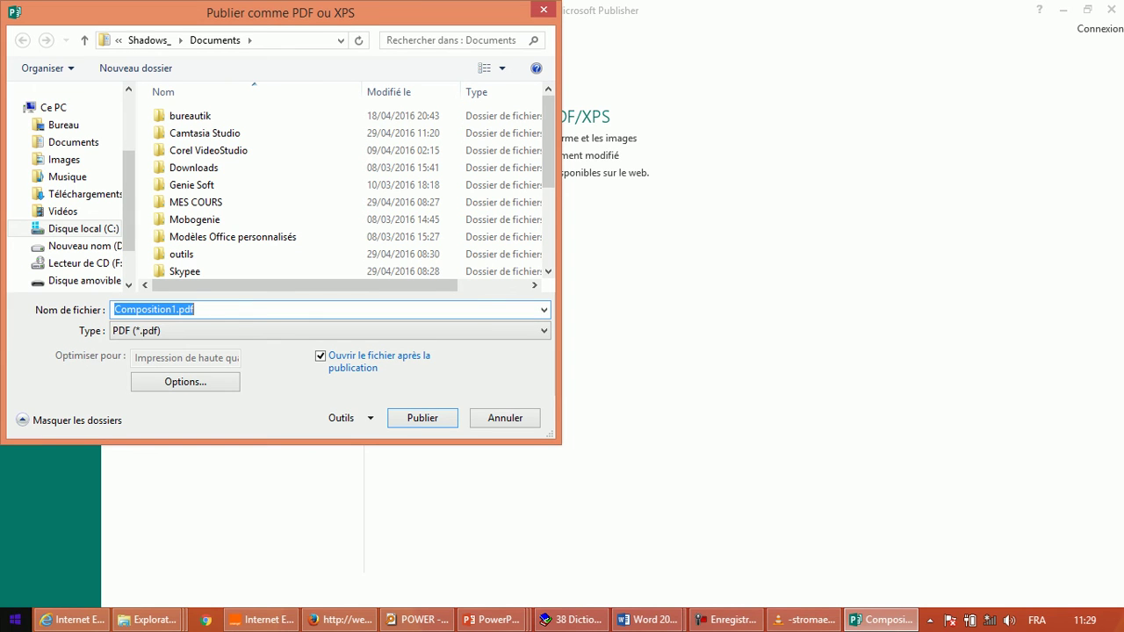
pyautogui.write('tp')
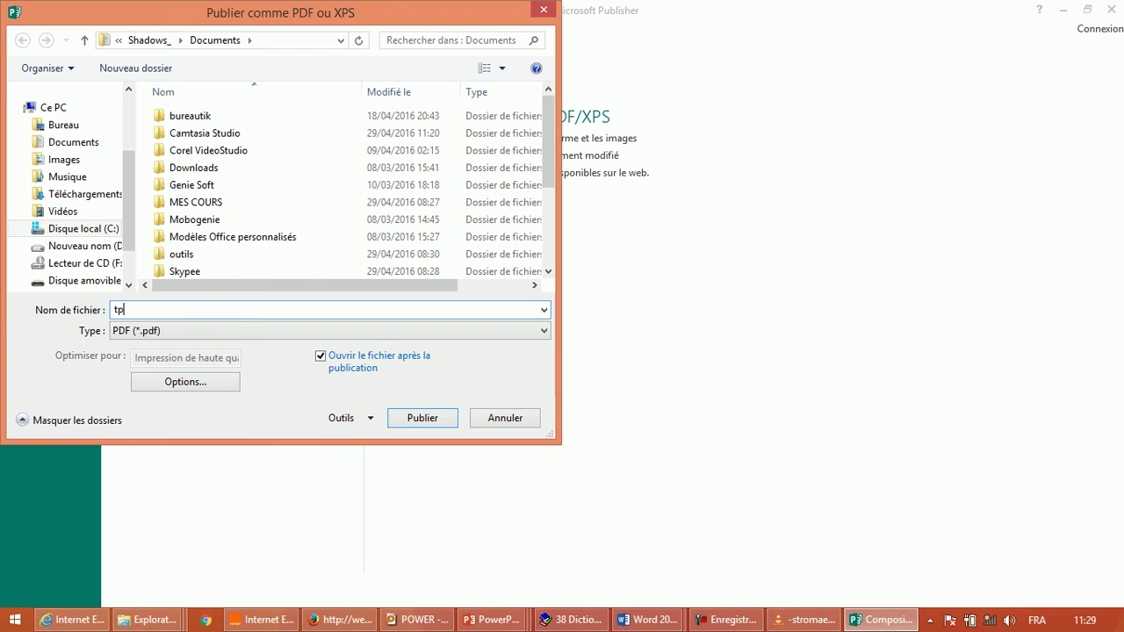
pyautogui.press('Return')
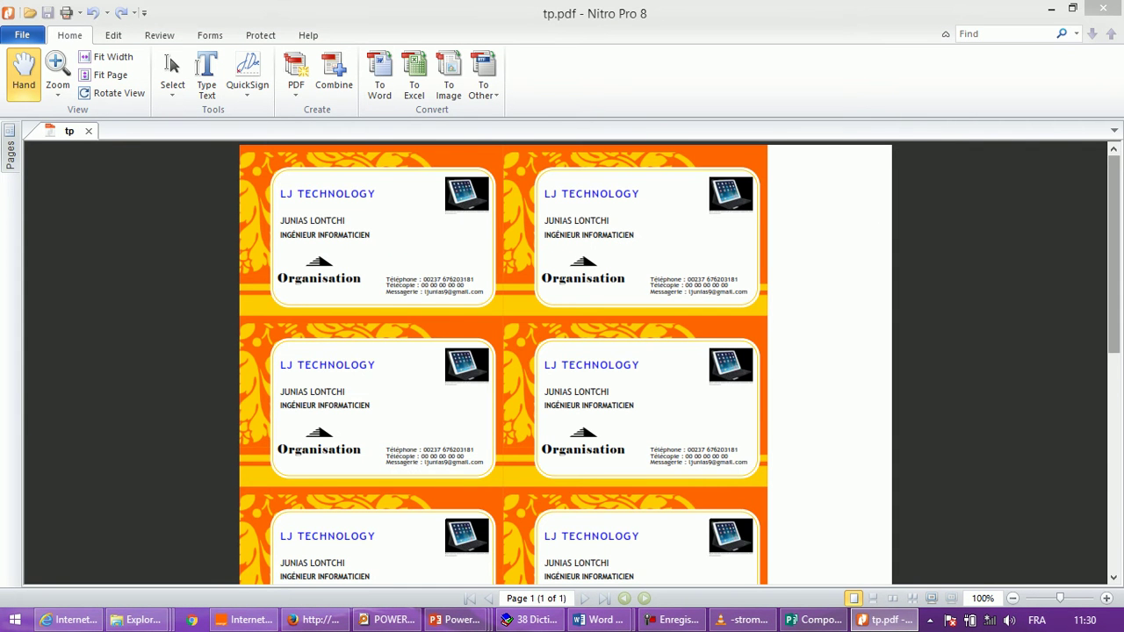
# - Review the exported business card sheet from top to bottom, and return to the Publisher document
pyautogui.scroll(-4, 566, 362)
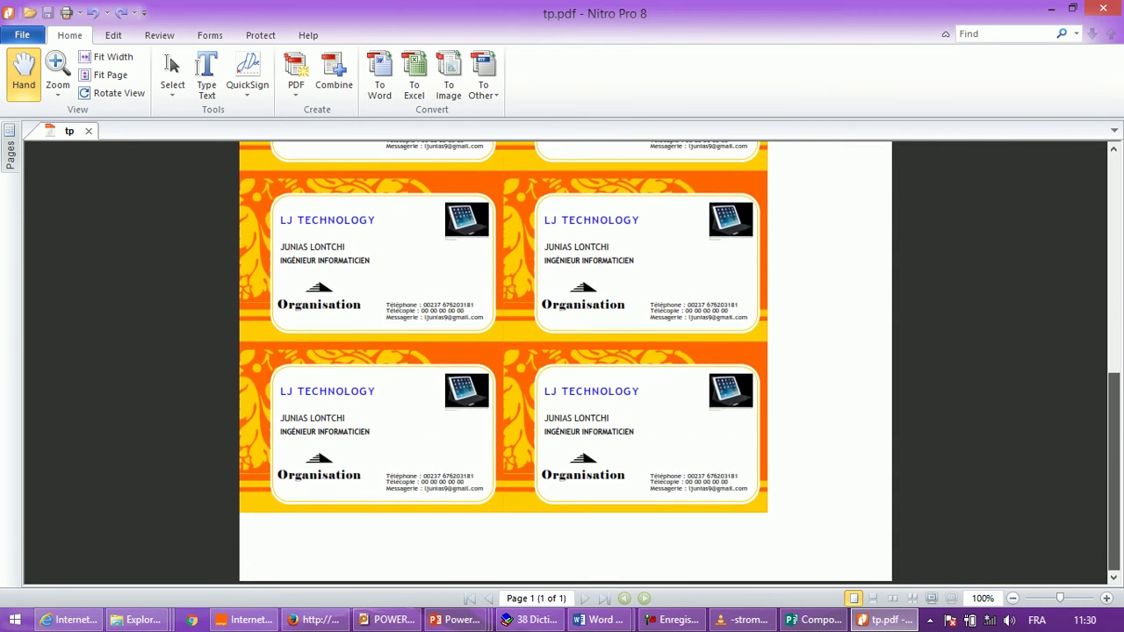
pyautogui.scroll(8, 566, 363)
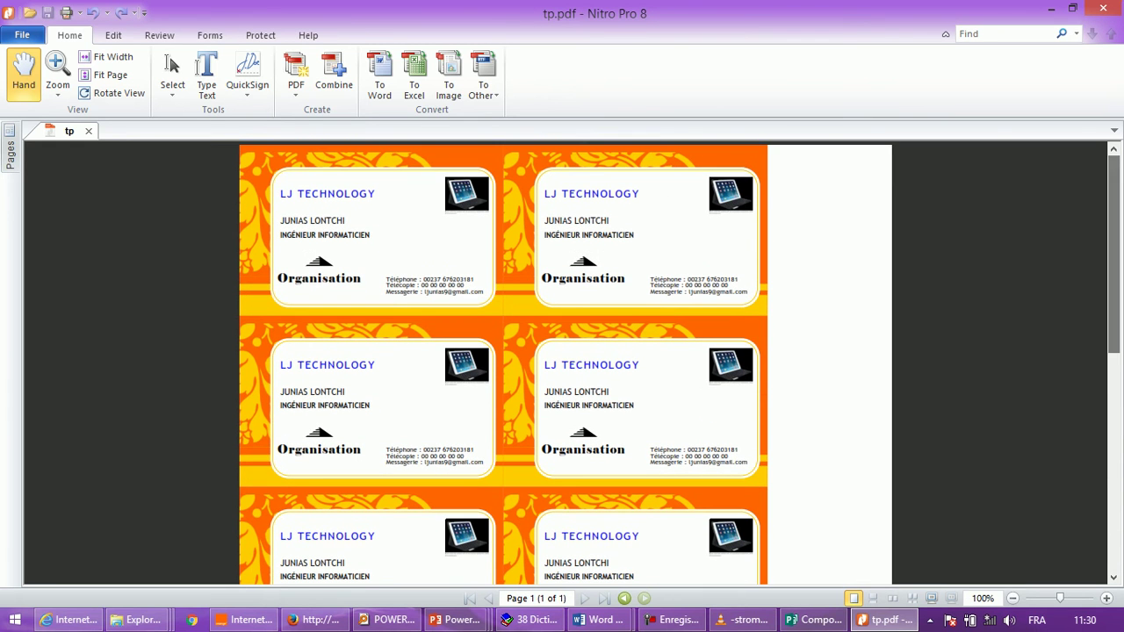
pyautogui.scroll(-4, 565, 362)
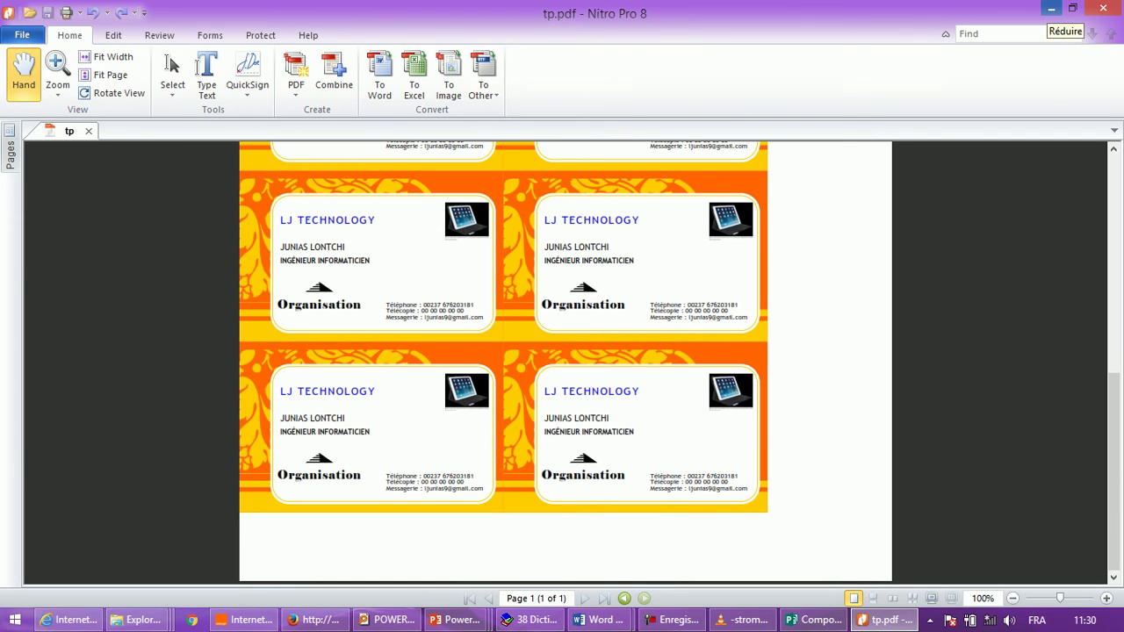
pyautogui.click(1050, 7)
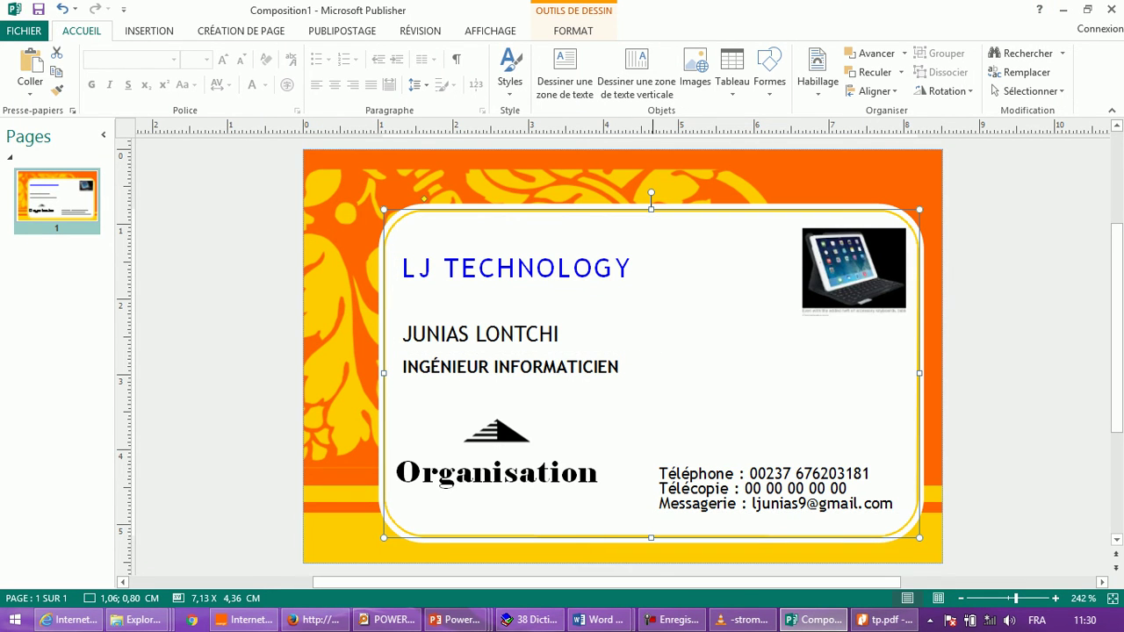
pyautogui.click(678, 619)
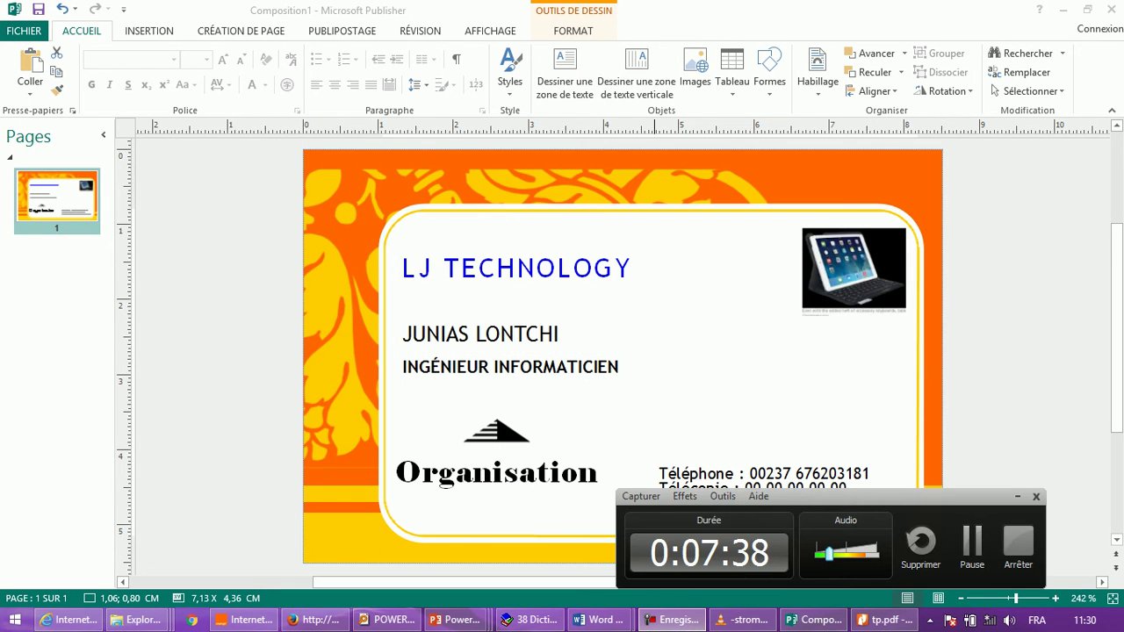
pyautogui.click(650, 206)
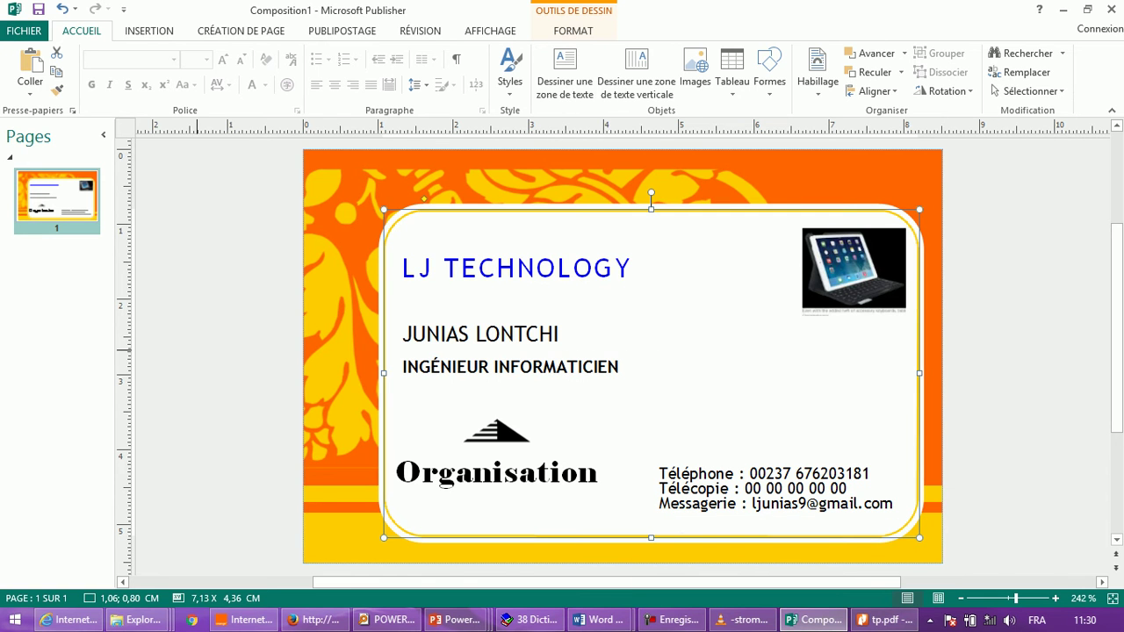
pyautogui.hotkey('ctrl', 's')
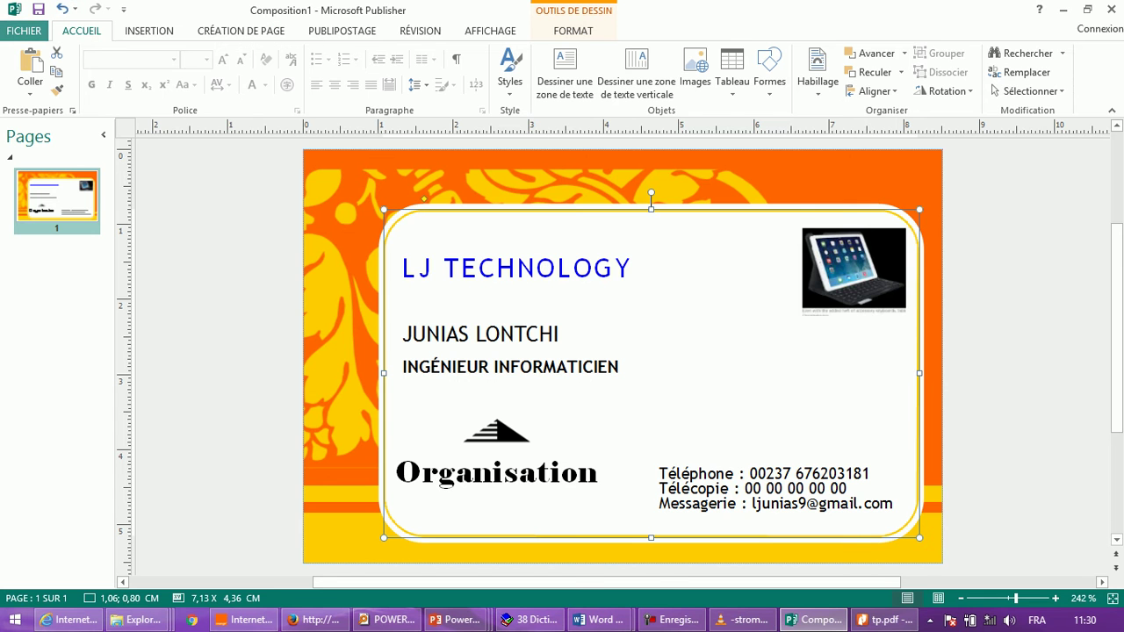
# - Start a new publication and open the Calendriers category of built-in templates
pyautogui.hotkey('alt', 'f')
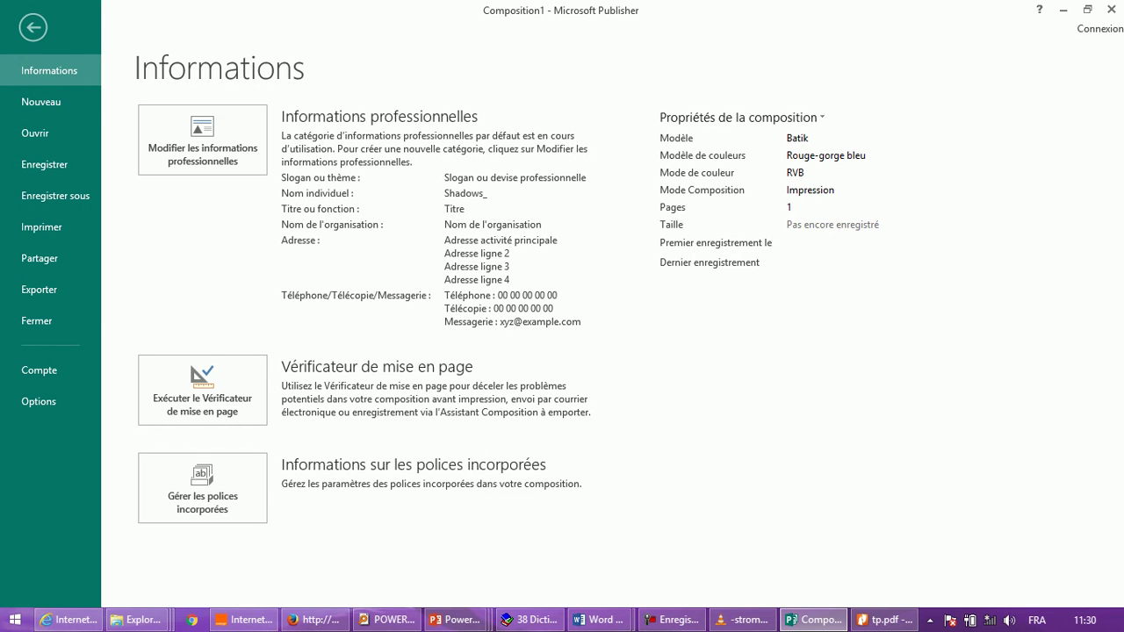
pyautogui.click(41, 102)
pyautogui.press('Left')
pyautogui.press('Right')
pyautogui.press('Right')
pyautogui.press('Right')
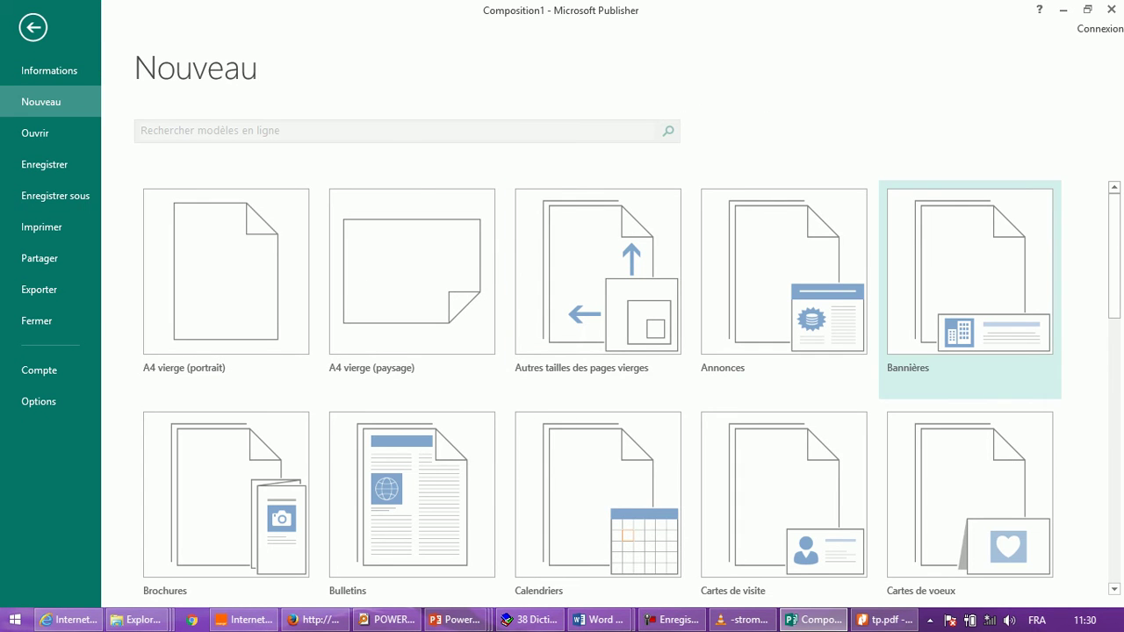
pyautogui.moveTo(1114, 256); pyautogui.dragTo(1114, 268)
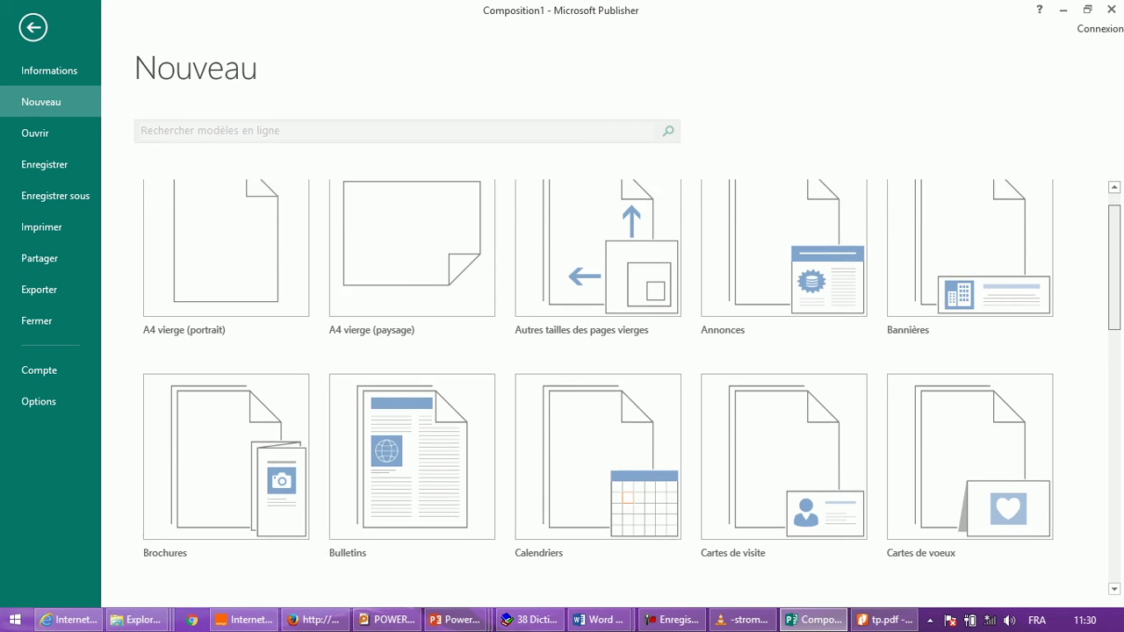
pyautogui.scroll(-2, 783, 386)
pyautogui.press('Left')
pyautogui.press('Return')
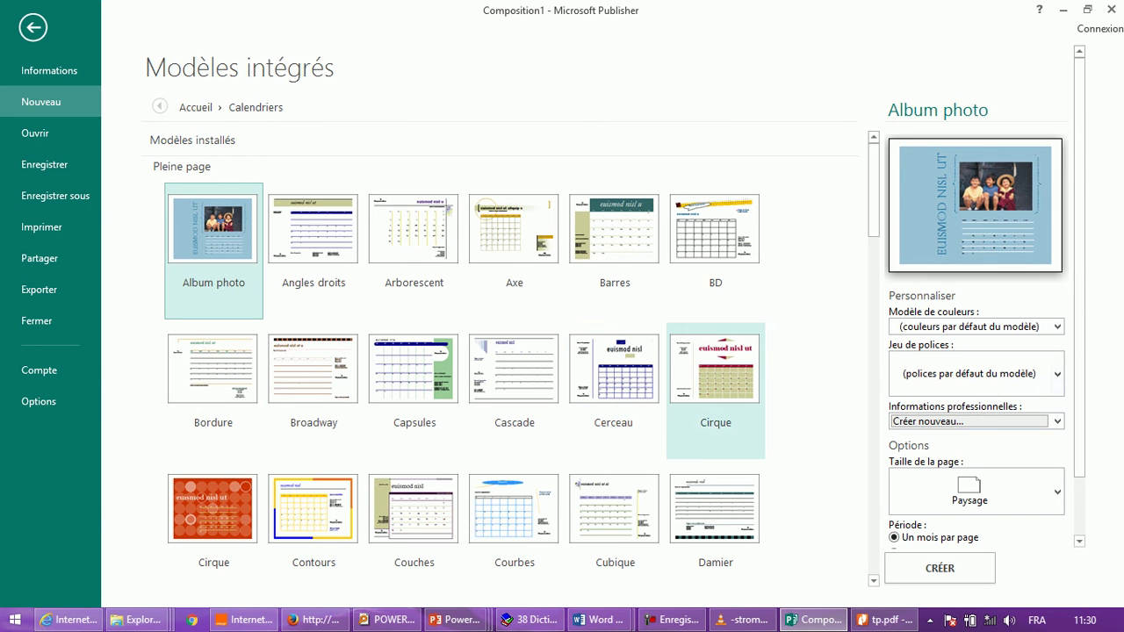
# - Create a calendar from the Axe template with the period set to Une année par page
pyautogui.moveTo(1079, 342); pyautogui.dragTo(1079, 401)
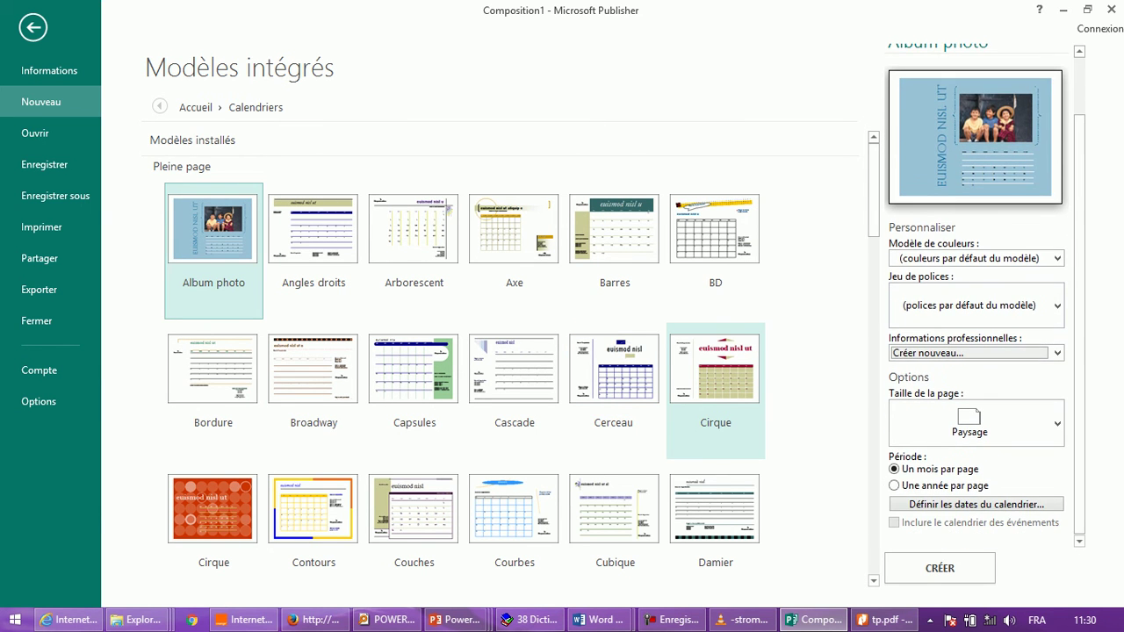
pyautogui.click(893, 486)
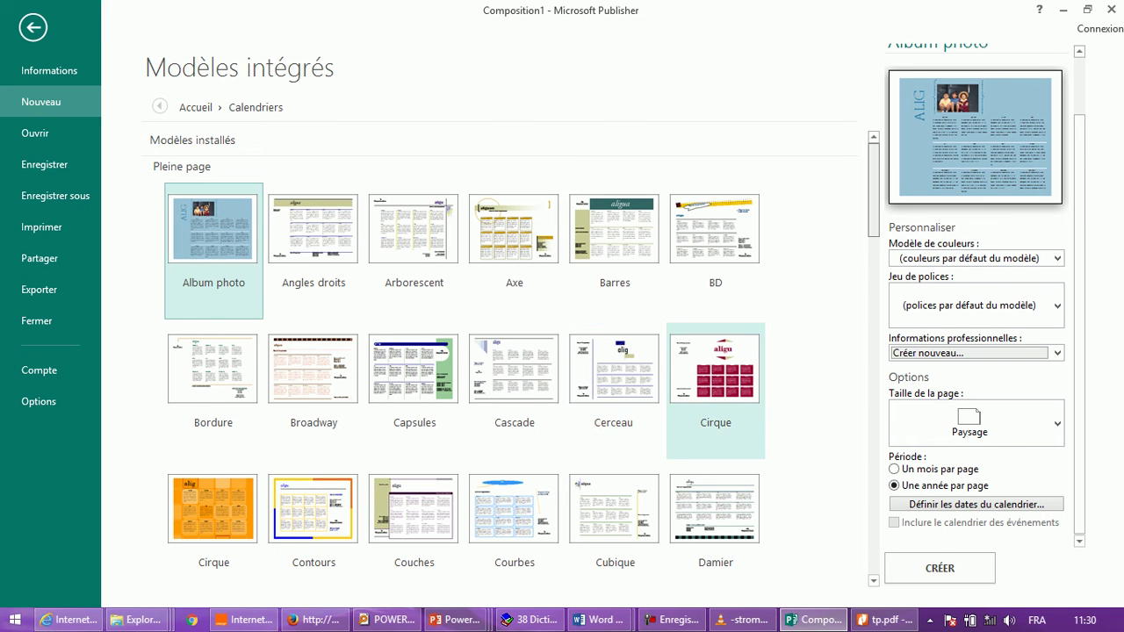
pyautogui.click(313, 246)
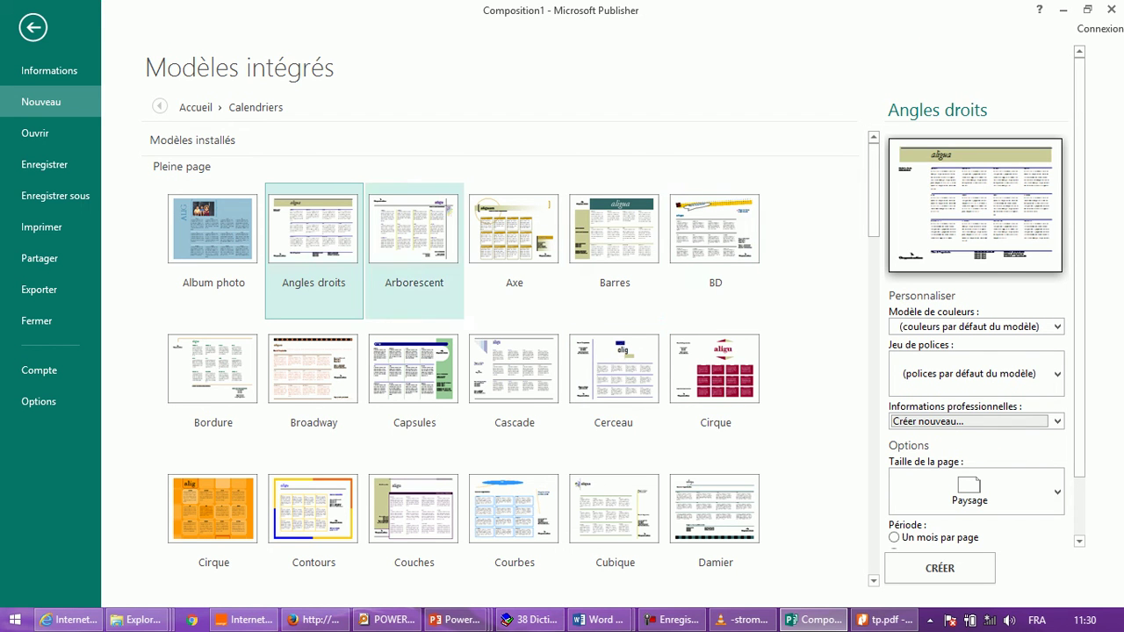
pyautogui.click(413, 237)
pyautogui.click(514, 230)
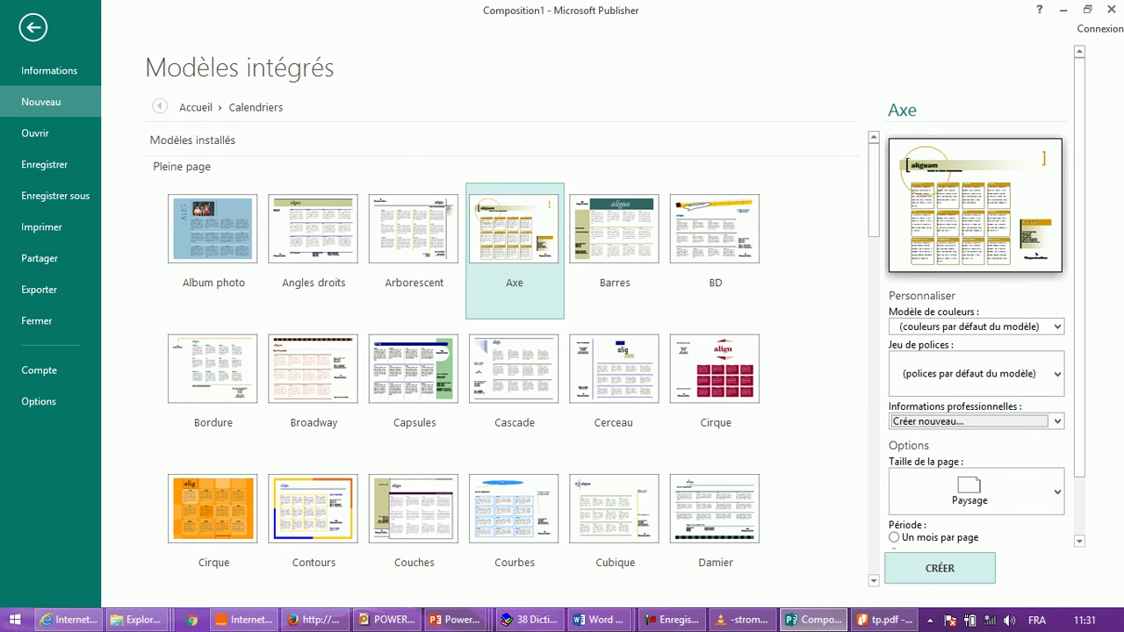
pyautogui.click(939, 568)
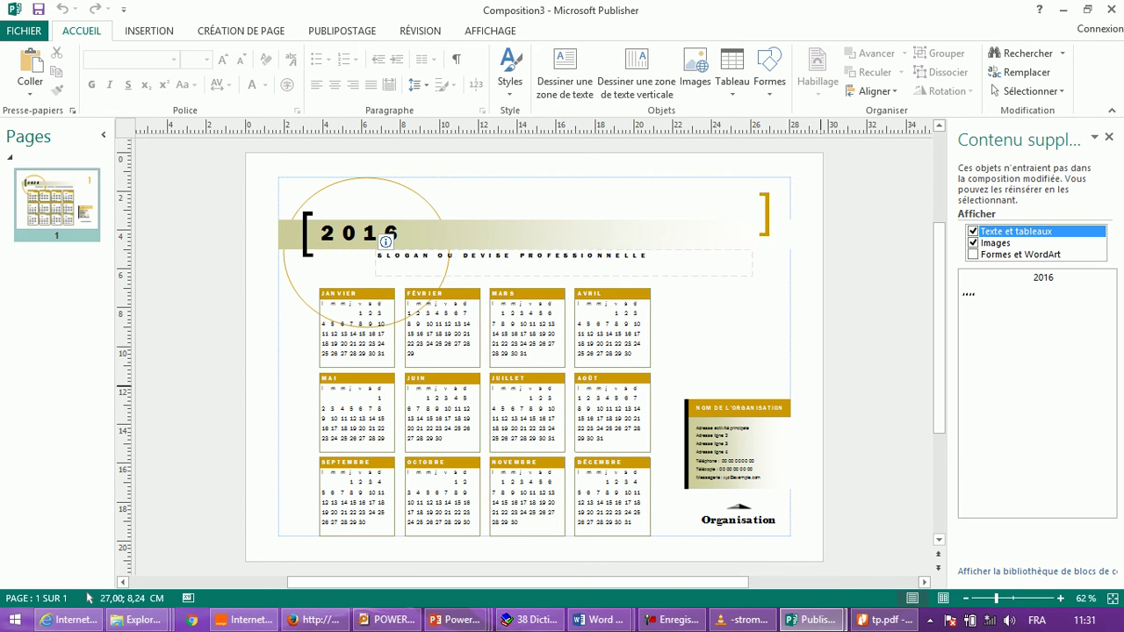
# - Replace the slogan placeholder below the 2016 title with "VOTRE PARTENAIRE INFORMATIQUE"
pyautogui.moveTo(938, 315)
pyautogui.mouseDown()
pyautogui.moveTo(939, 358)
pyautogui.moveTo(938, 329)
pyautogui.mouseUp()
pyautogui.scroll(3, 88, 598)
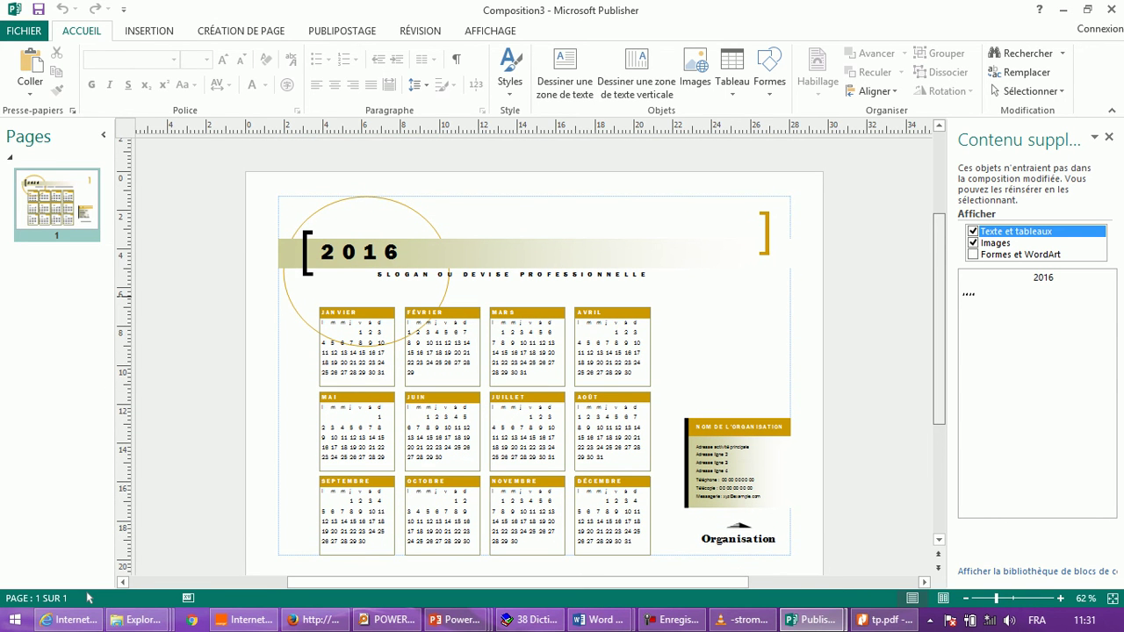
pyautogui.scroll(1, 88, 598)
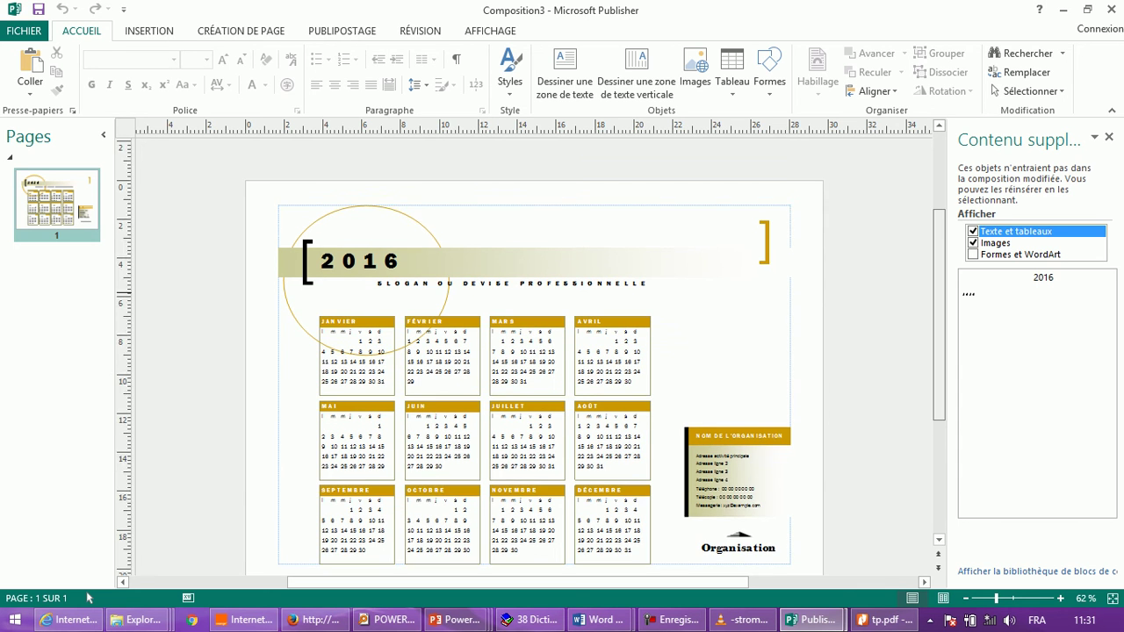
pyautogui.scroll(-3, 88, 597)
pyautogui.click(386, 203)
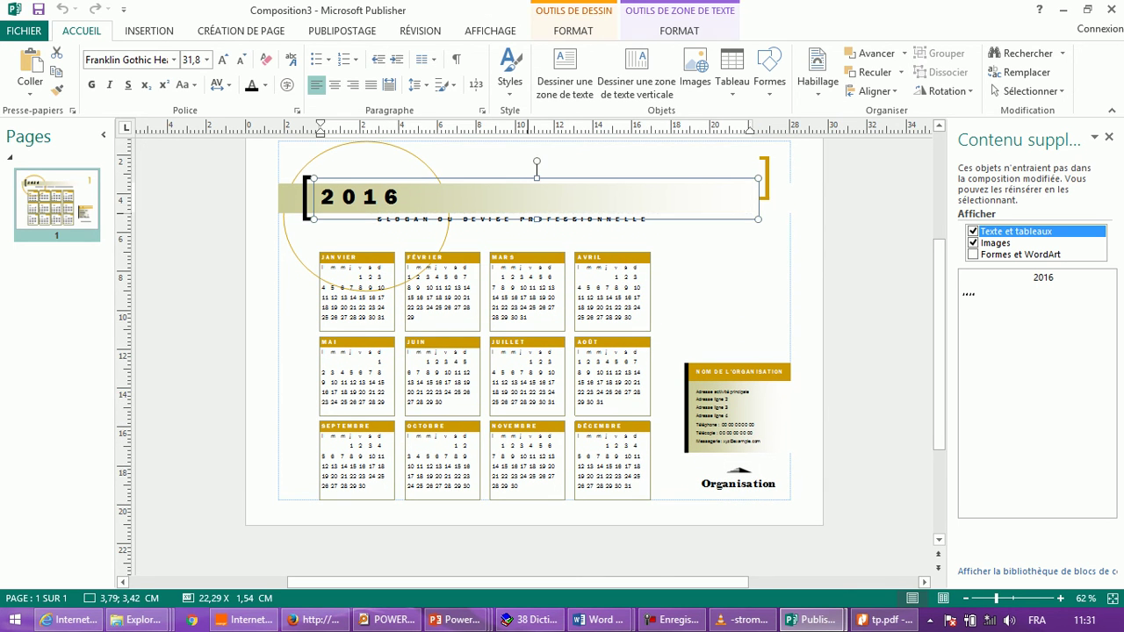
pyautogui.click(547, 219)
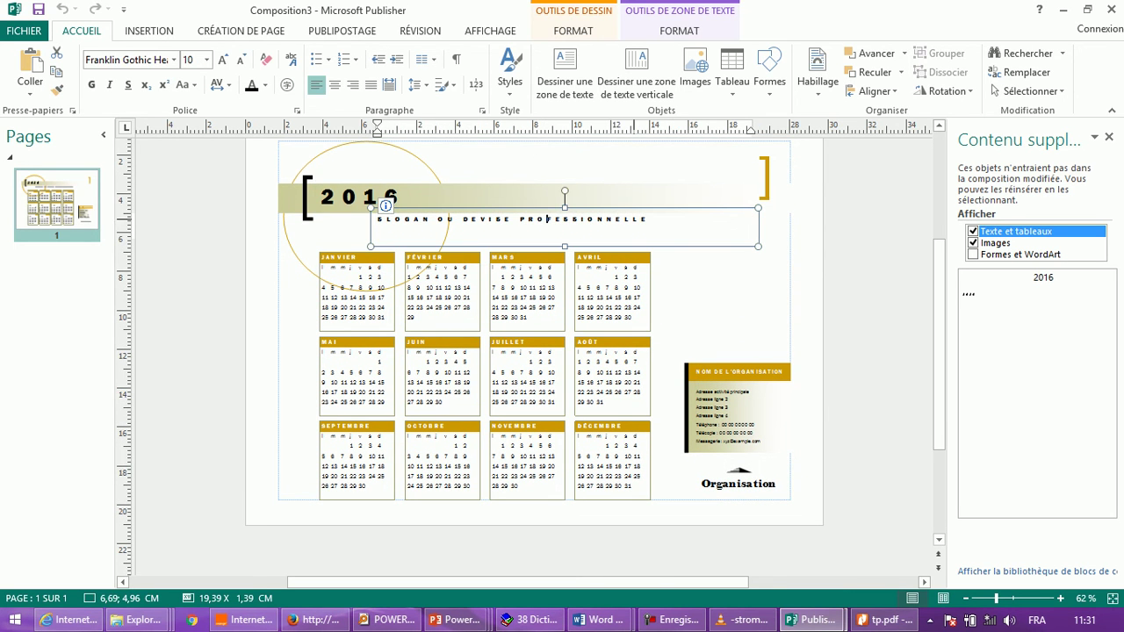
pyautogui.moveTo(650, 220); pyautogui.dragTo(378, 220)
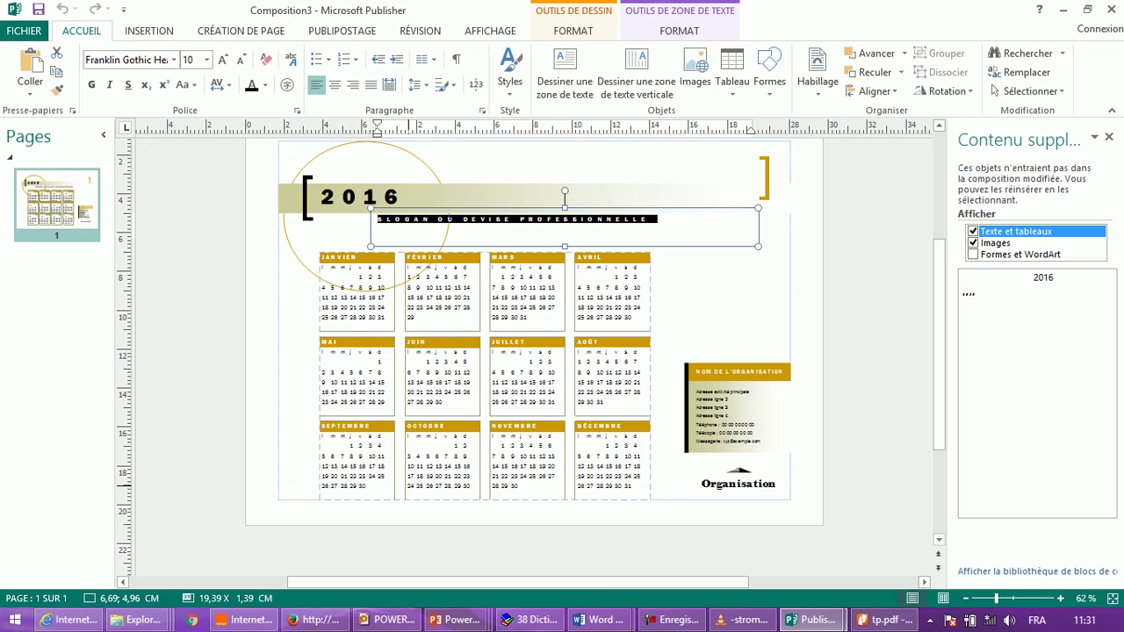
pyautogui.press('capslock')
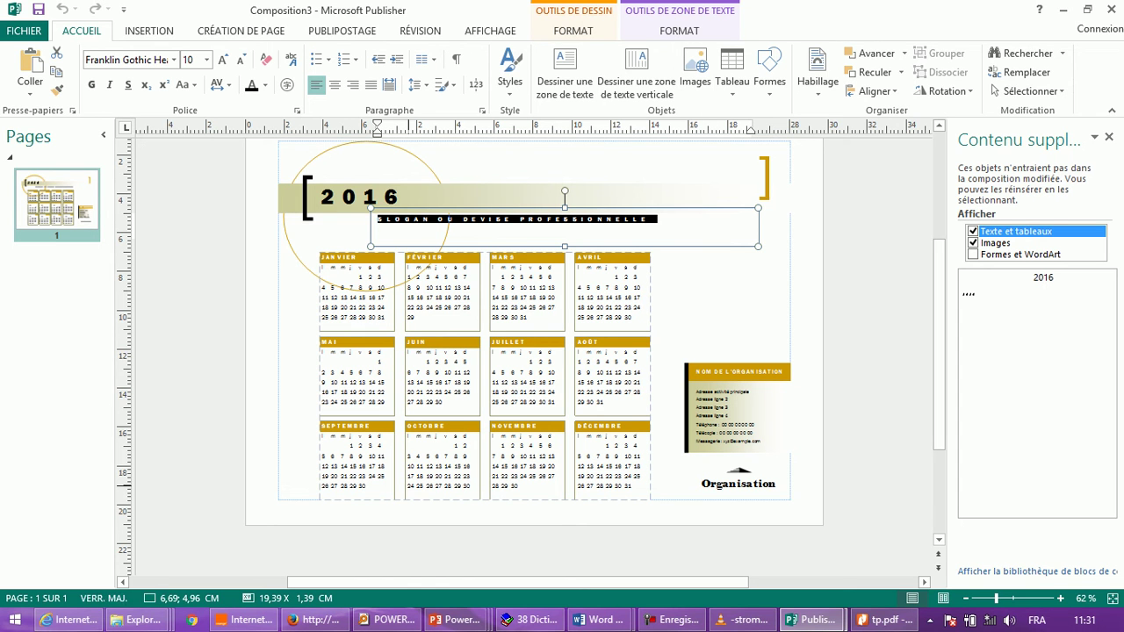
pyautogui.write('voTRE PA')
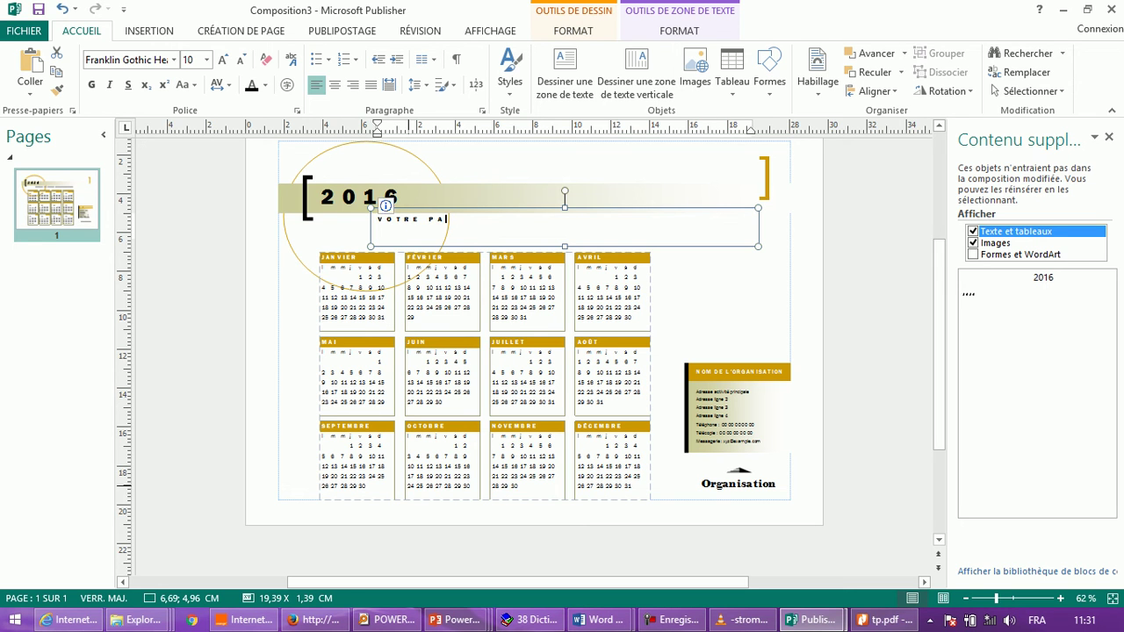
pyautogui.write('RTENAIRE INFORMATIQUE')
pyautogui.click(804, 172)
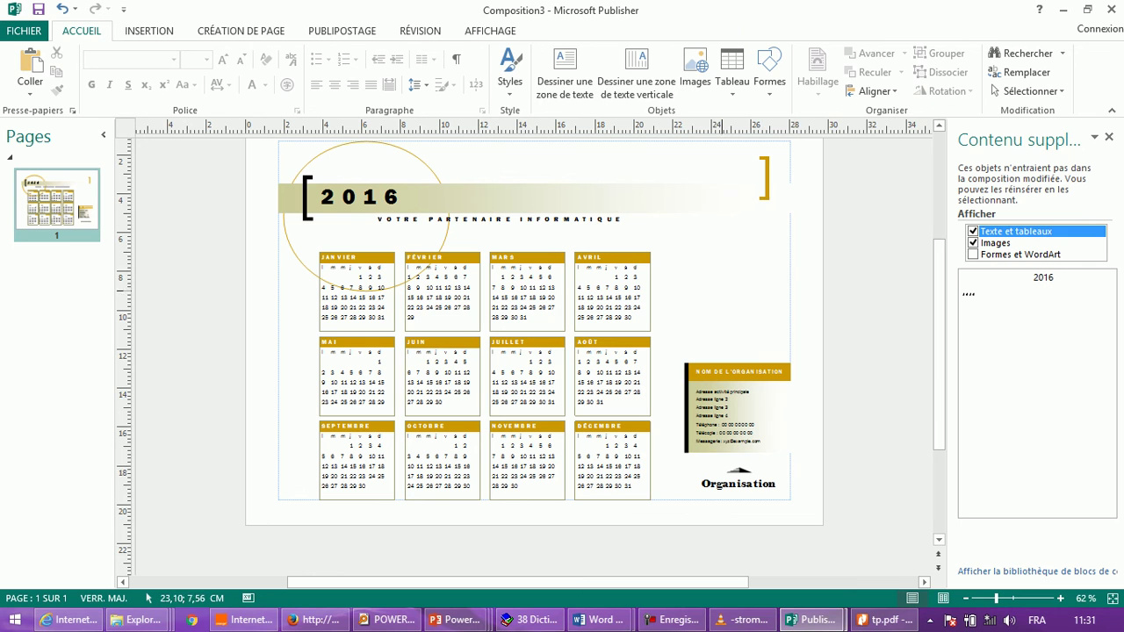
# - Examine the organisation's address and contact block up close, along with the month grids and the calendar's heading
pyautogui.click(755, 401)
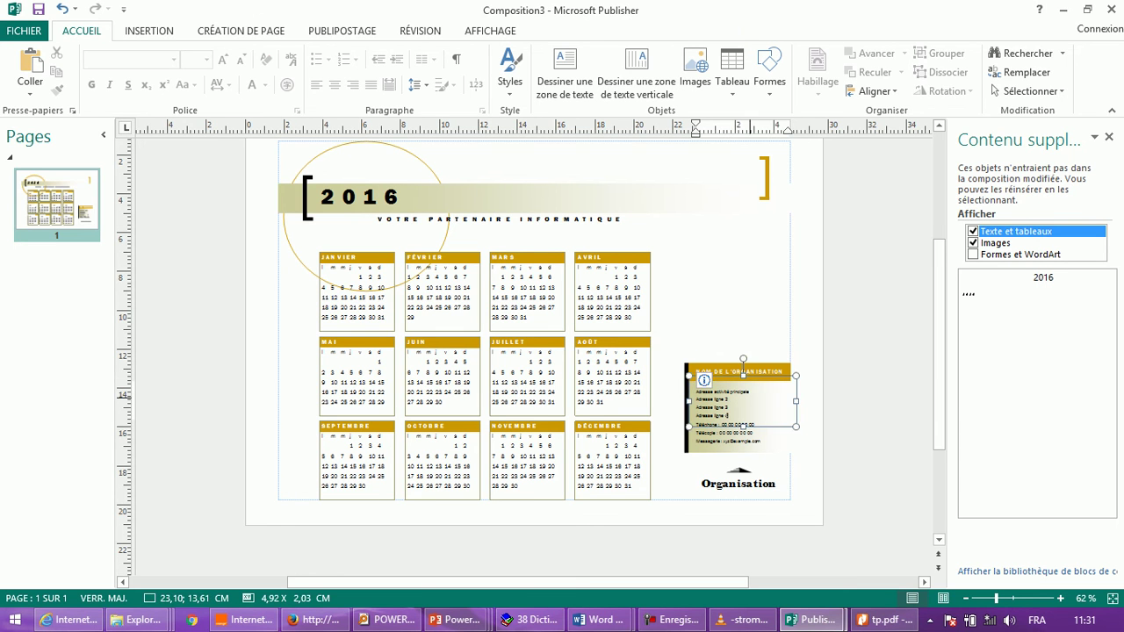
pyautogui.click(756, 438)
pyautogui.click(756, 410)
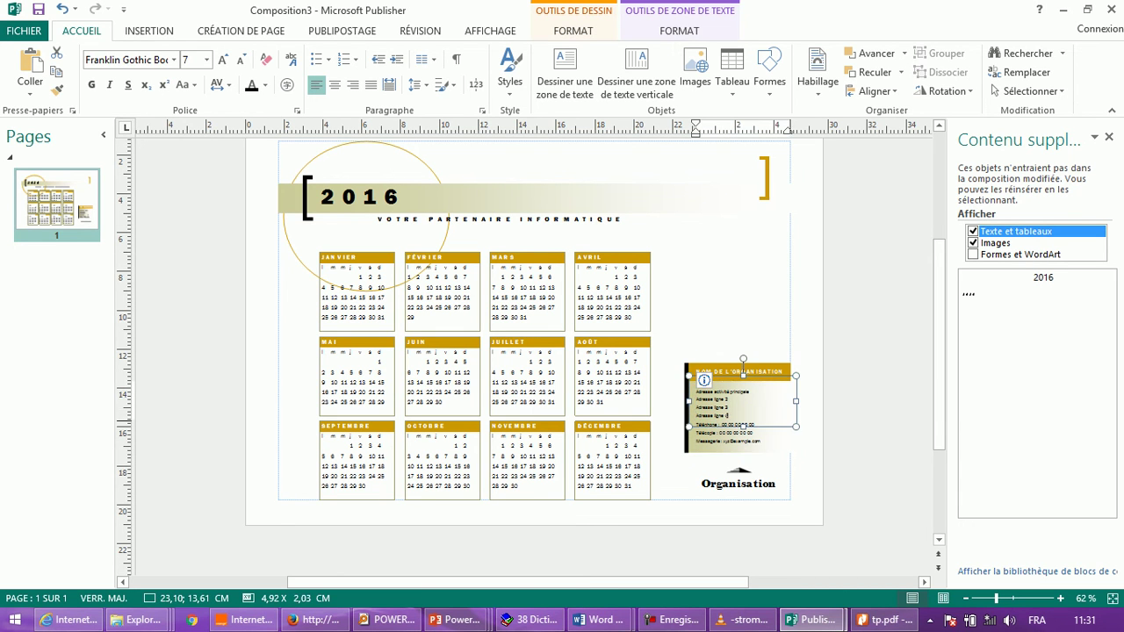
pyautogui.moveTo(995, 598); pyautogui.dragTo(1009, 598)
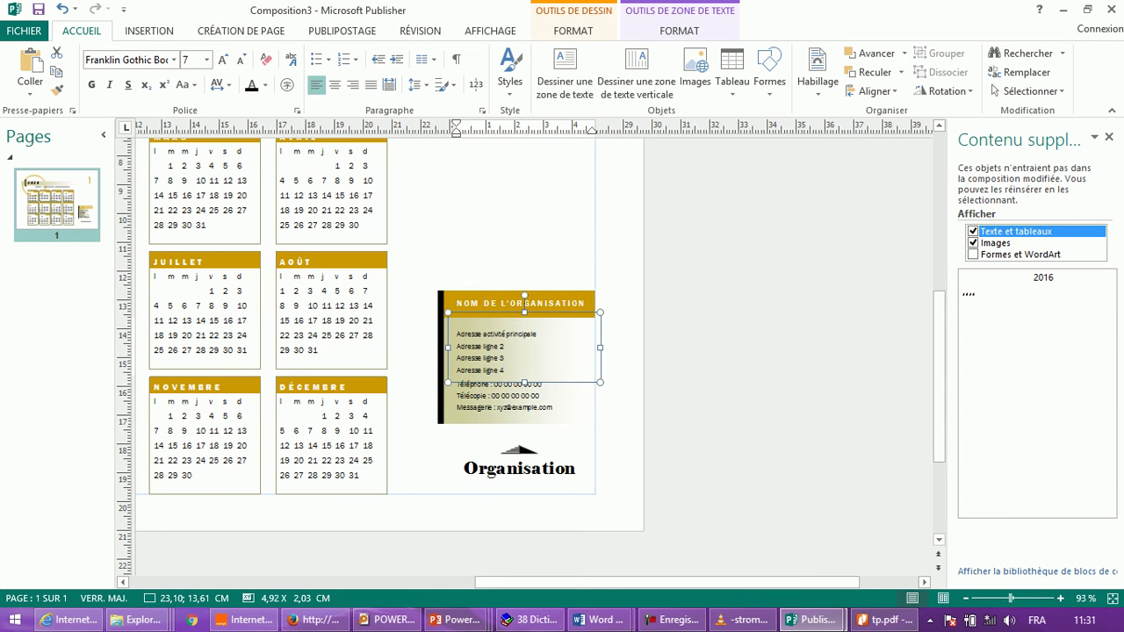
pyautogui.click(524, 376)
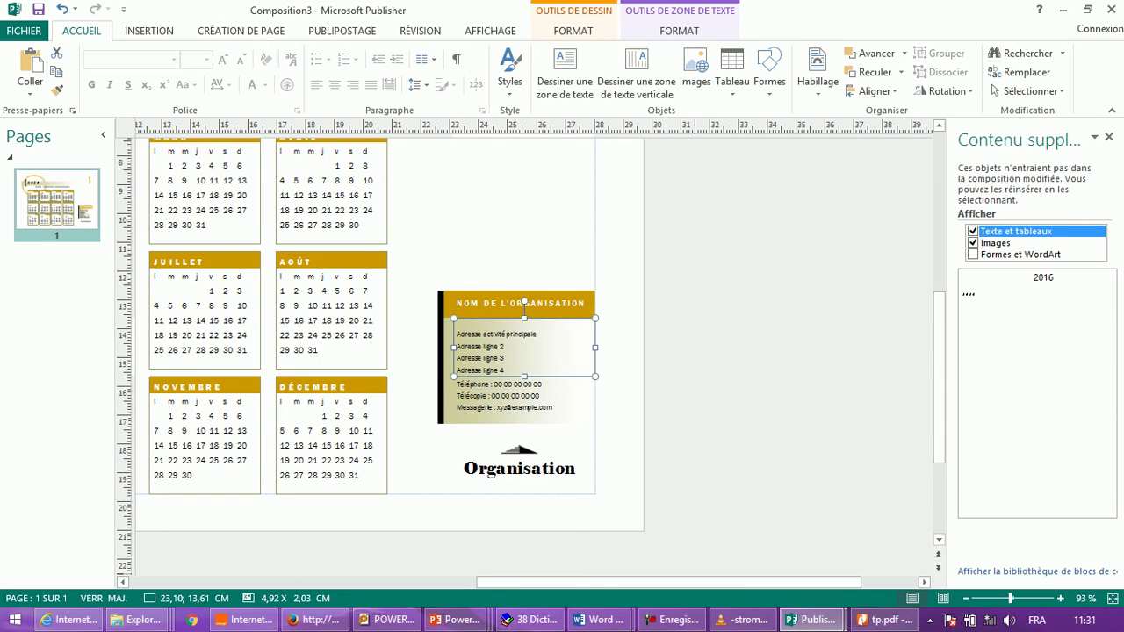
pyautogui.moveTo(695, 582); pyautogui.dragTo(481, 582)
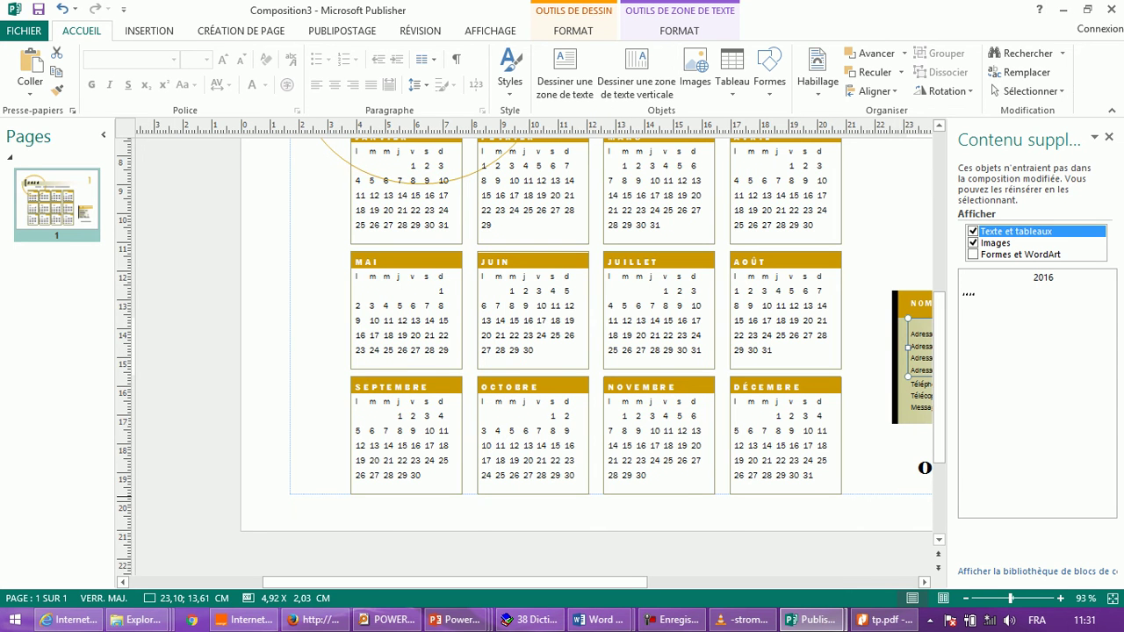
pyautogui.scroll(2, 924, 468)
pyautogui.scroll(2, 924, 540)
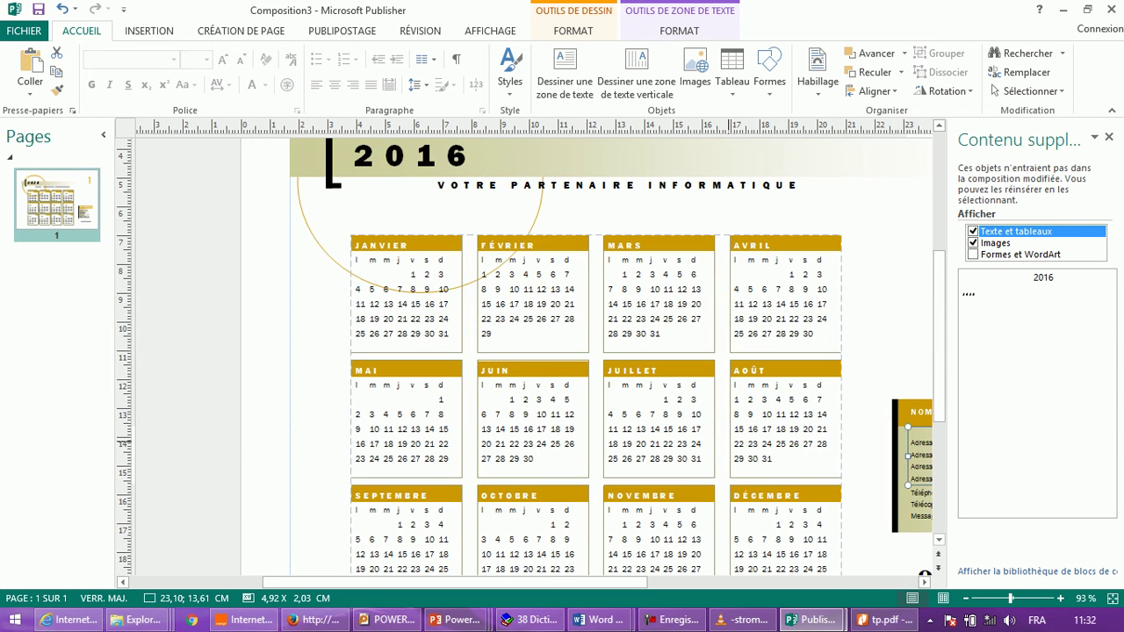
pyautogui.scroll(2, 445, 297)
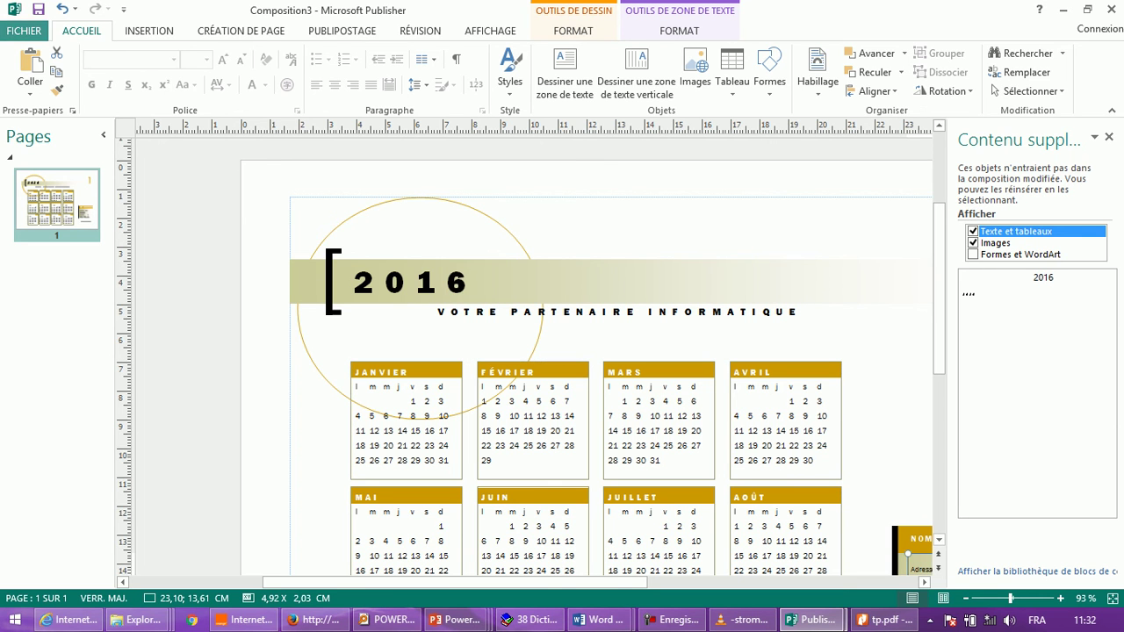
# - Export the calendar as a PDF file named CAL and view the published page
pyautogui.click(24, 31)
pyautogui.click(39, 289)
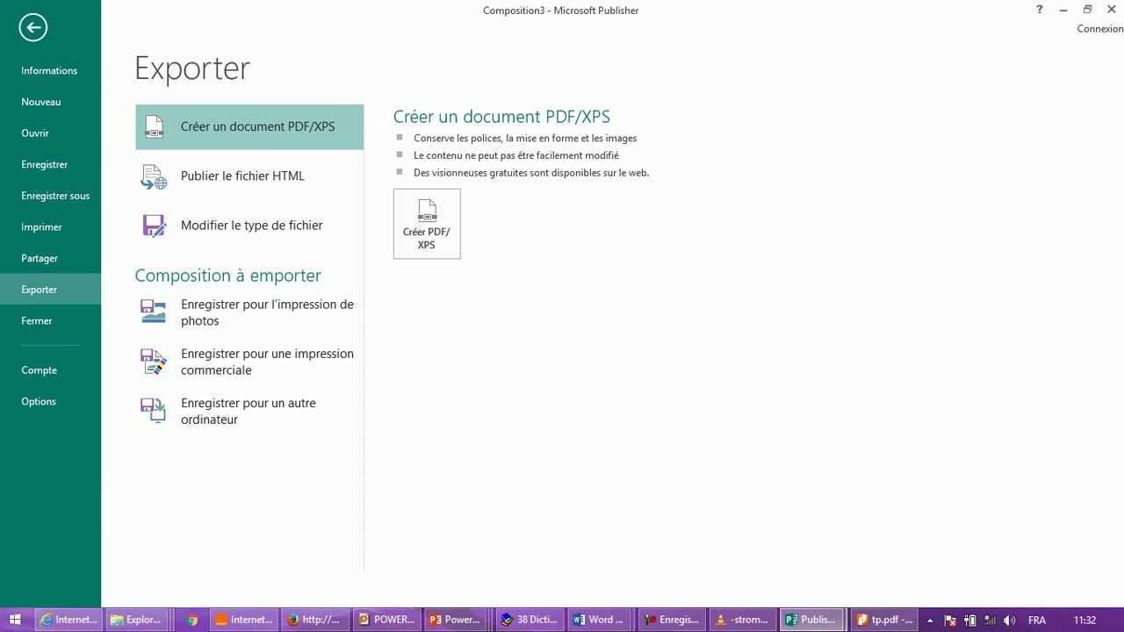
pyautogui.click(426, 224)
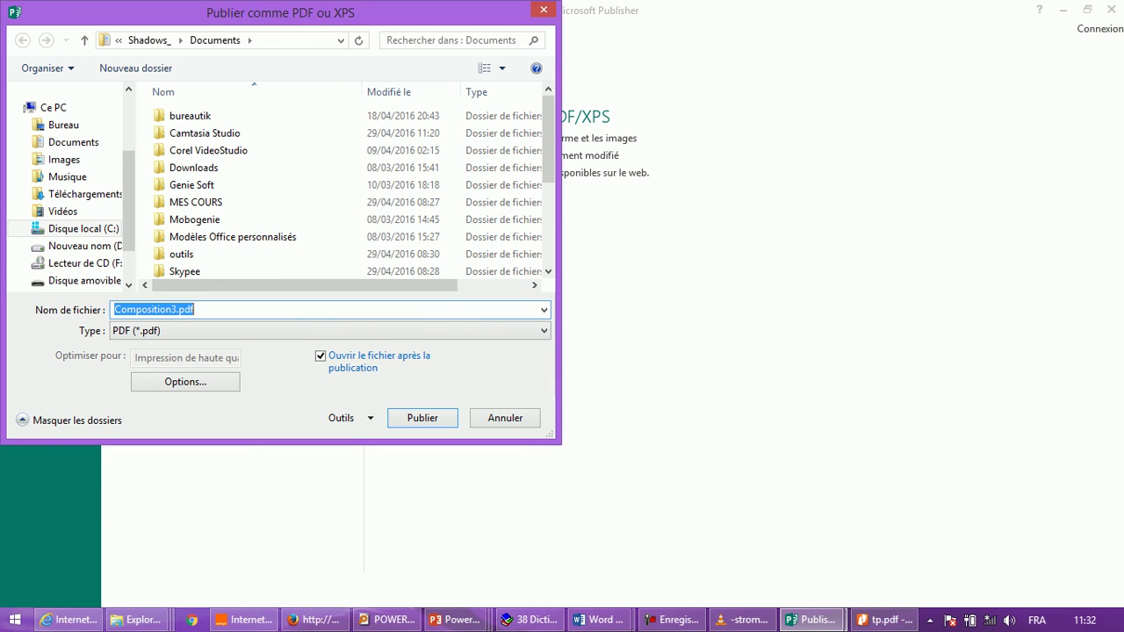
pyautogui.write('CAL')
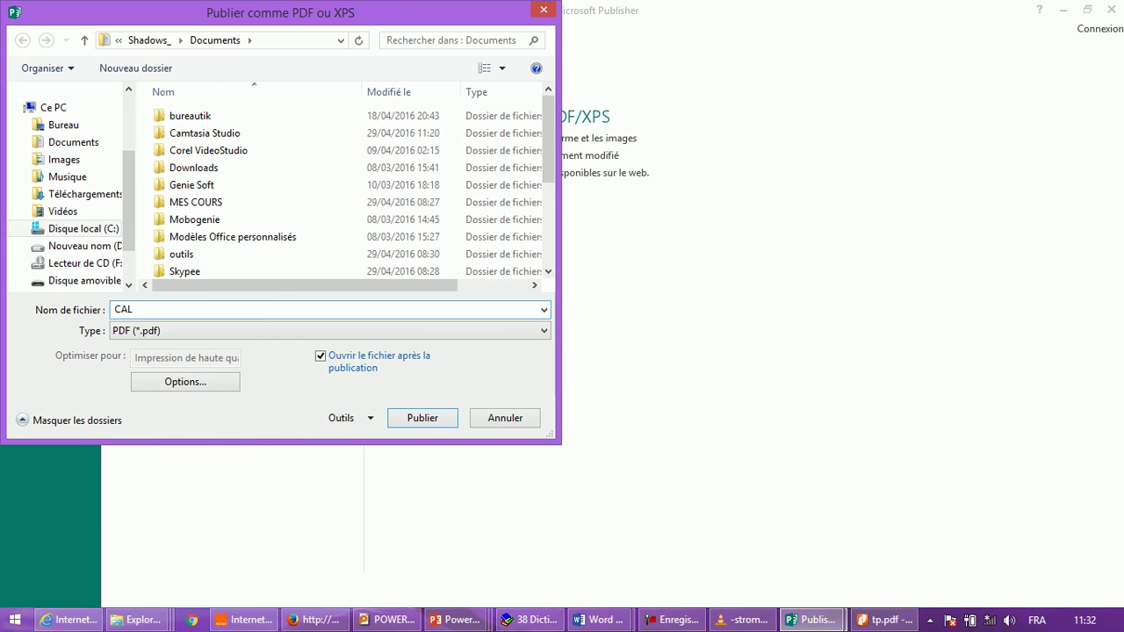
pyautogui.press('Return')
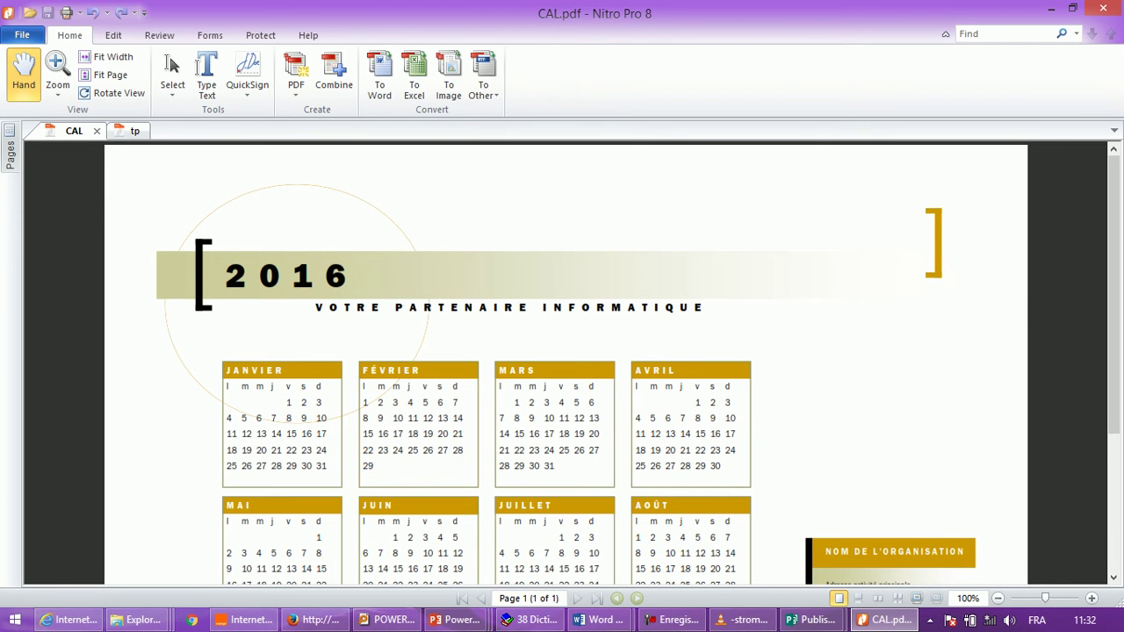
pyautogui.moveTo(1113, 294)
pyautogui.mouseDown()
pyautogui.moveTo(1113, 430)
pyautogui.moveTo(1113, 303)
pyautogui.mouseUp()
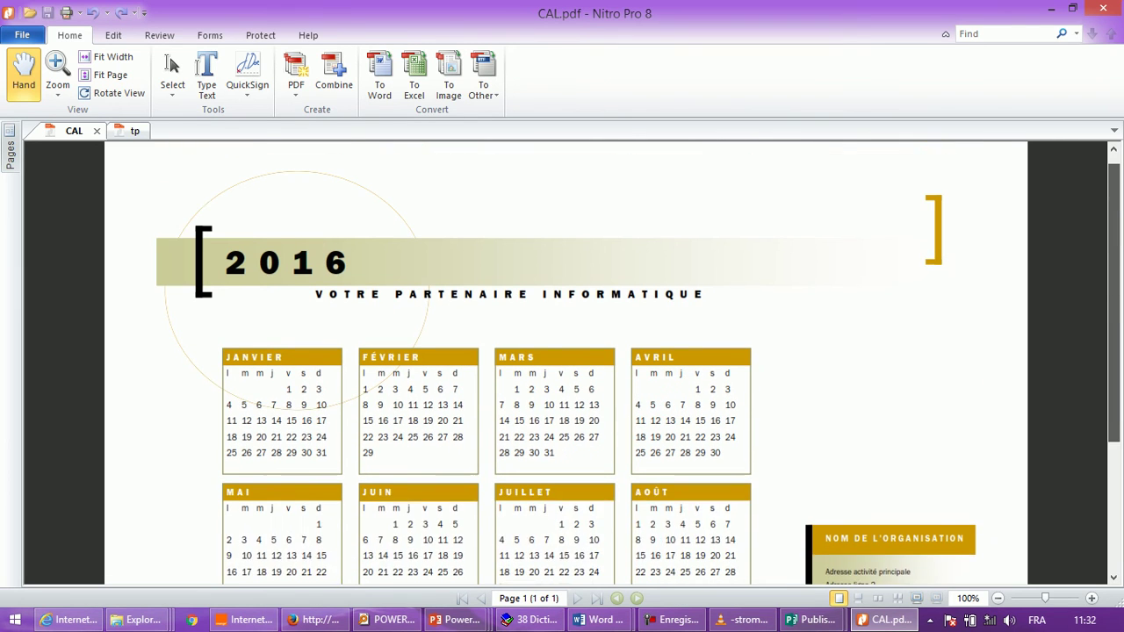